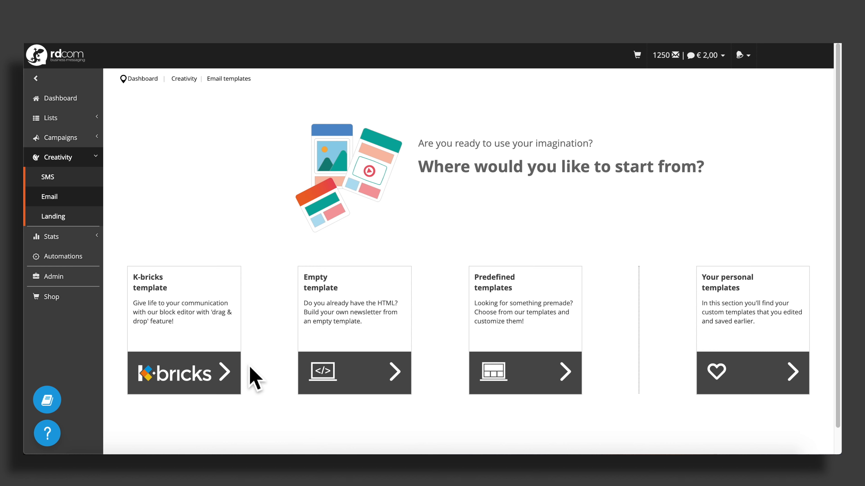
Step: Start a K-bricks email template from the Standard layout and name it "Example template"
{"action": "left_click", "coordinate": [232, 386]}
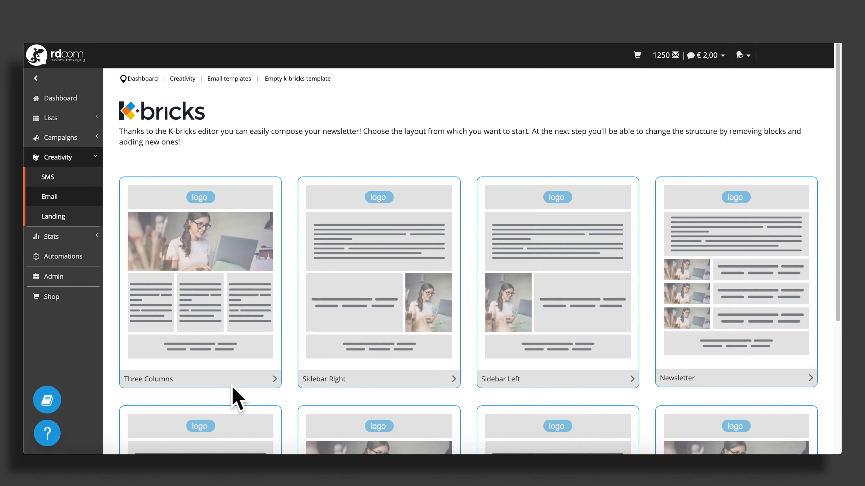
{"action": "scroll", "coordinate": [233, 386], "scroll_direction": "down", "scroll_amount": 5}
{"action": "scroll", "coordinate": [232, 386], "scroll_direction": "down", "scroll_amount": 2}
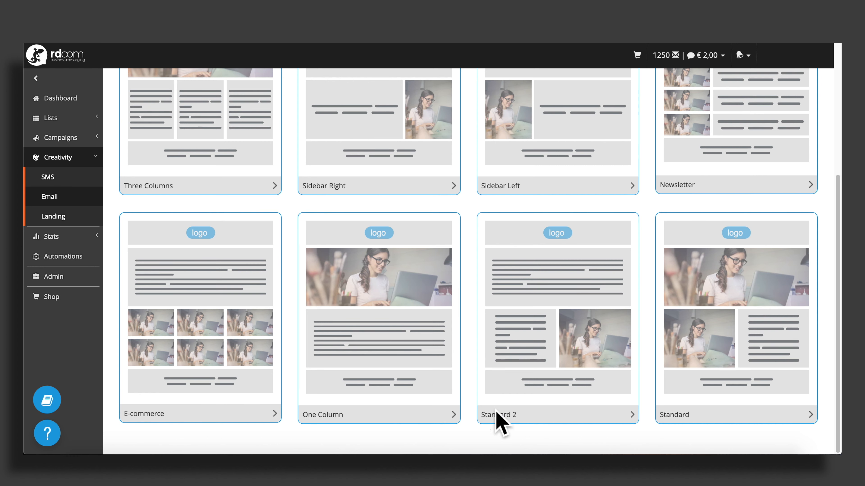
{"action": "left_click", "coordinate": [669, 426]}
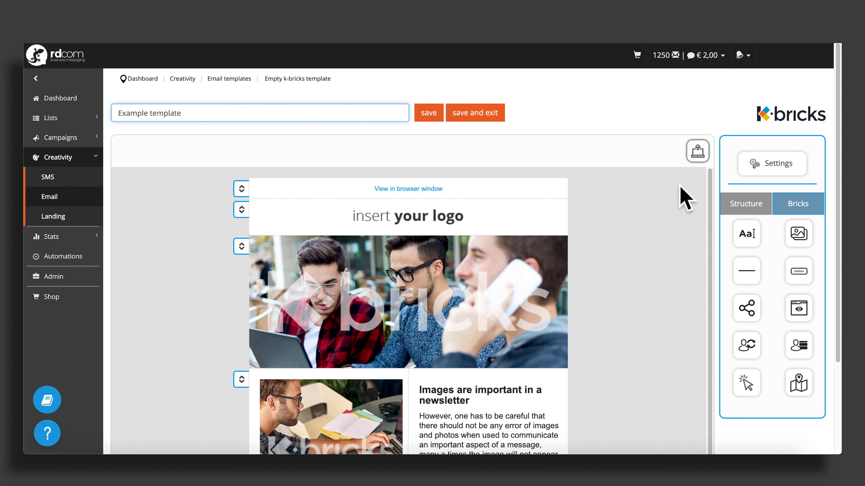
Step: Set the message border width to 2 in the template's main settings, keeping the black border color
{"action": "left_click", "coordinate": [761, 173]}
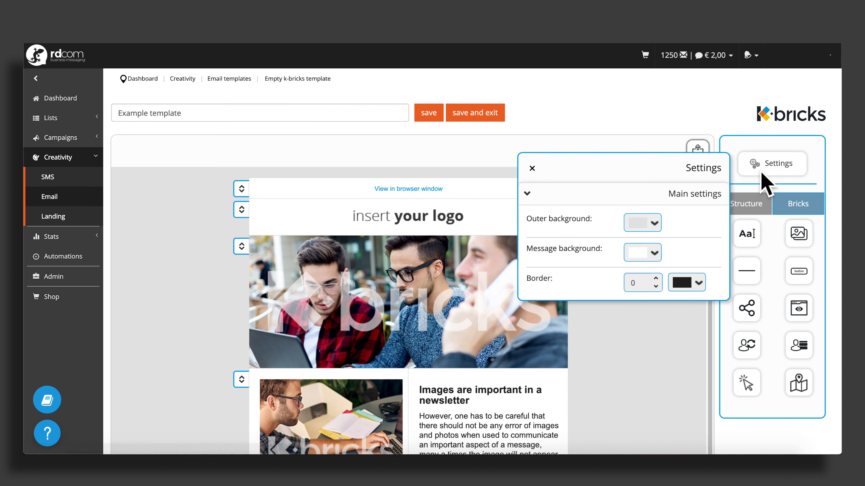
{"action": "left_click", "coordinate": [656, 278]}
{"action": "left_click", "coordinate": [657, 278]}
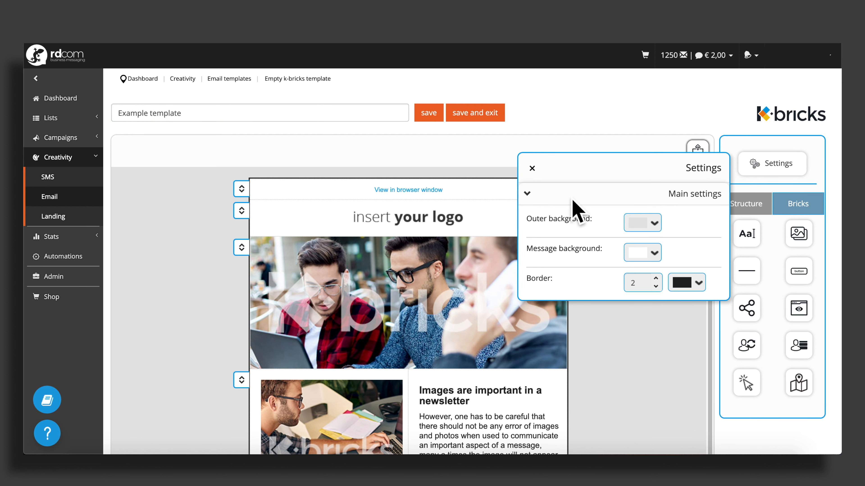
{"action": "left_click", "coordinate": [532, 169]}
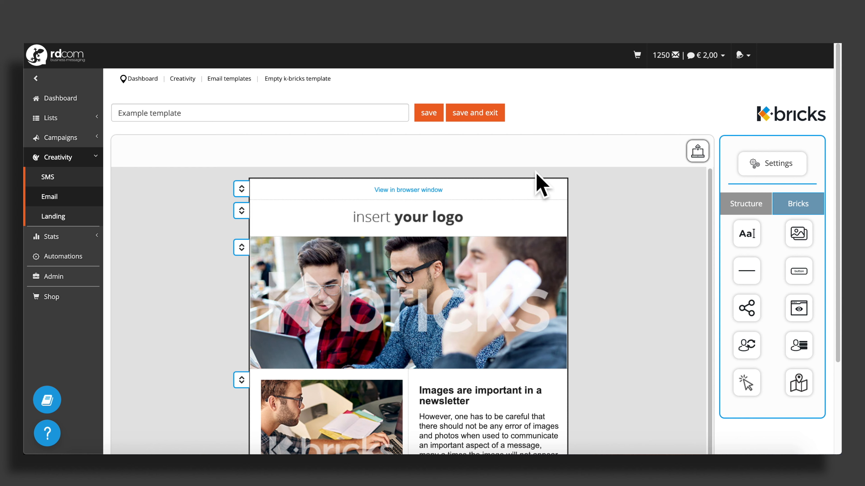
Step: Add two empty rows, each with two equal columns, at the end of the template
{"action": "left_click", "coordinate": [739, 206]}
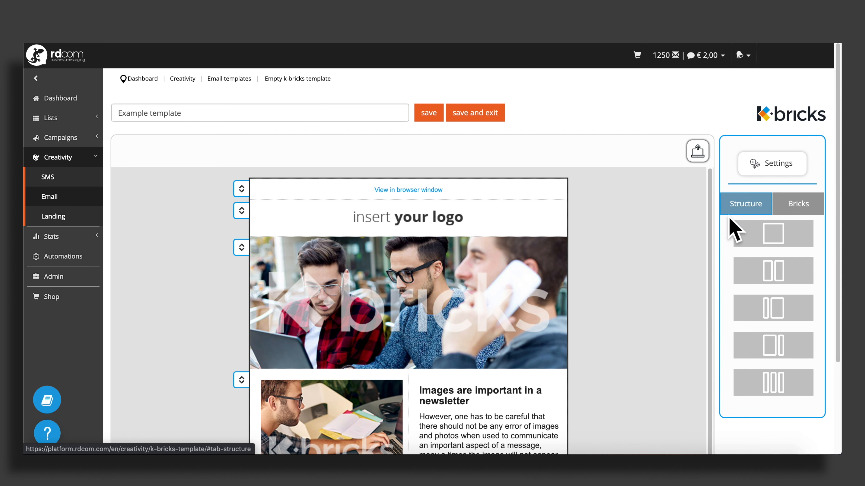
{"action": "scroll", "coordinate": [666, 311], "scroll_direction": "down", "scroll_amount": 1}
{"action": "scroll", "coordinate": [669, 320], "scroll_direction": "down", "scroll_amount": 5}
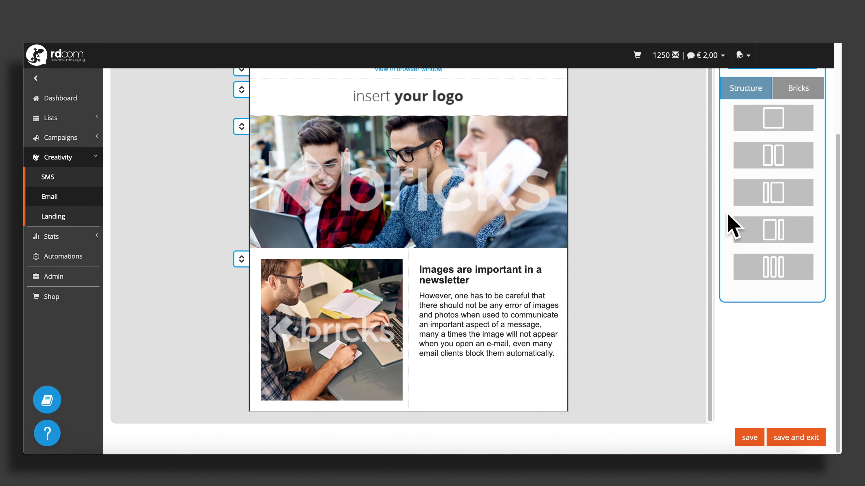
{"action": "left_click_drag", "start_coordinate": [781, 164], "coordinate": [508, 430]}
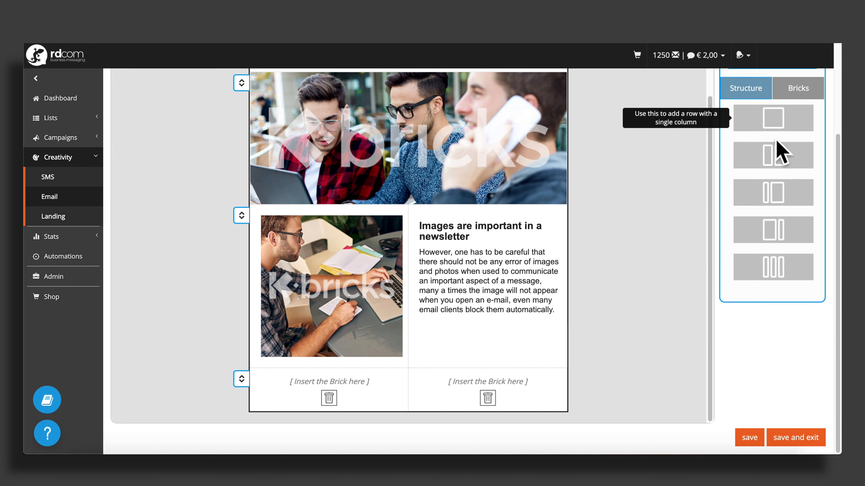
{"action": "left_click_drag", "start_coordinate": [778, 152], "coordinate": [514, 423]}
{"action": "scroll", "coordinate": [578, 398], "scroll_direction": "down", "scroll_amount": 2}
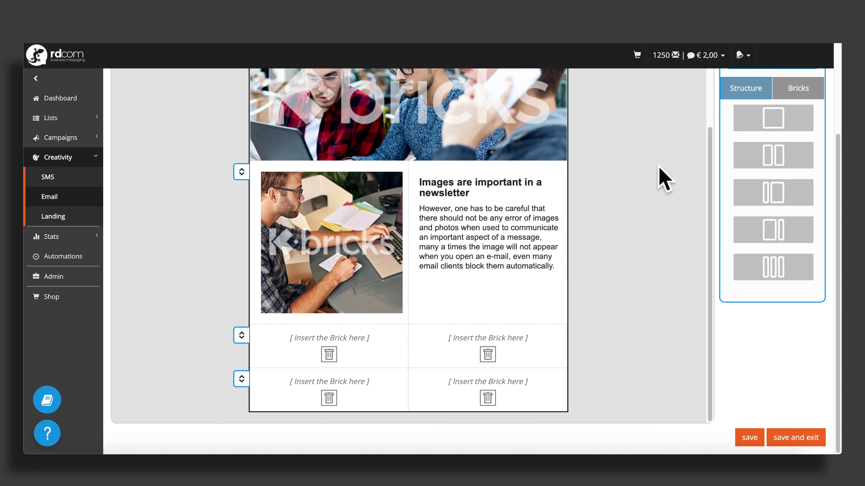
Step: Remove the entire "View in browser window" row at the beginning of the template
{"action": "scroll", "coordinate": [658, 173], "scroll_direction": "up", "scroll_amount": 3}
{"action": "scroll", "coordinate": [664, 178], "scroll_direction": "up", "scroll_amount": 3}
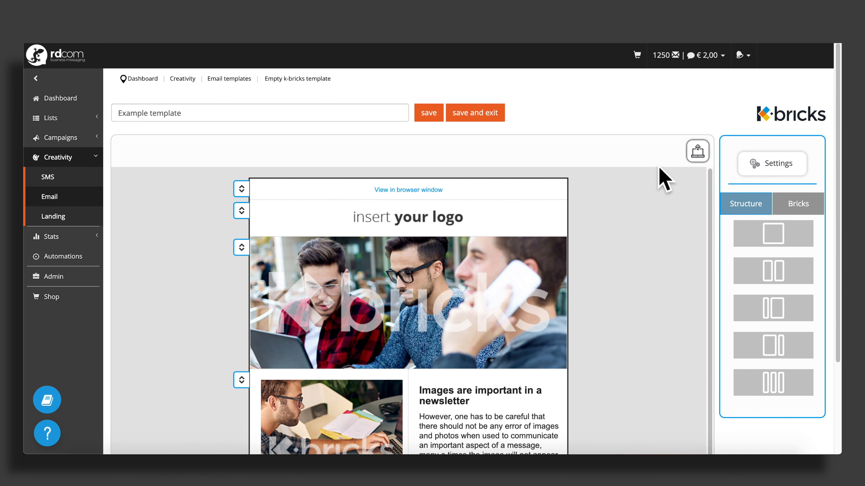
{"action": "left_click", "coordinate": [552, 192]}
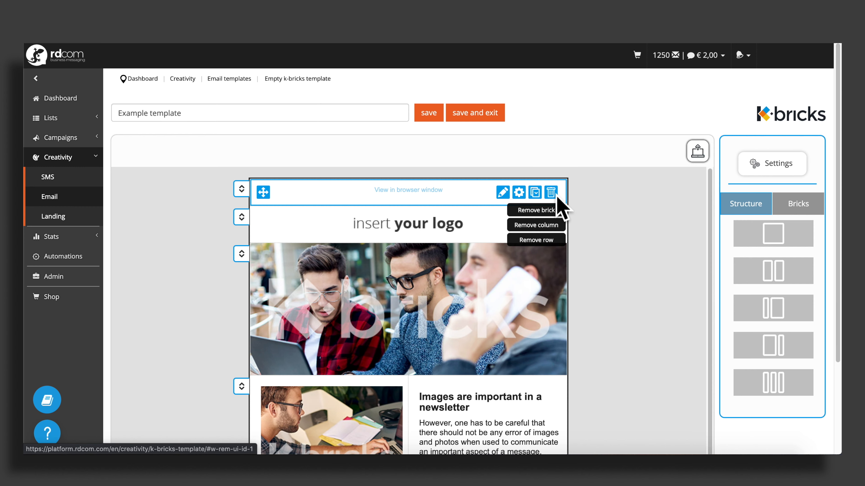
{"action": "left_click", "coordinate": [541, 242]}
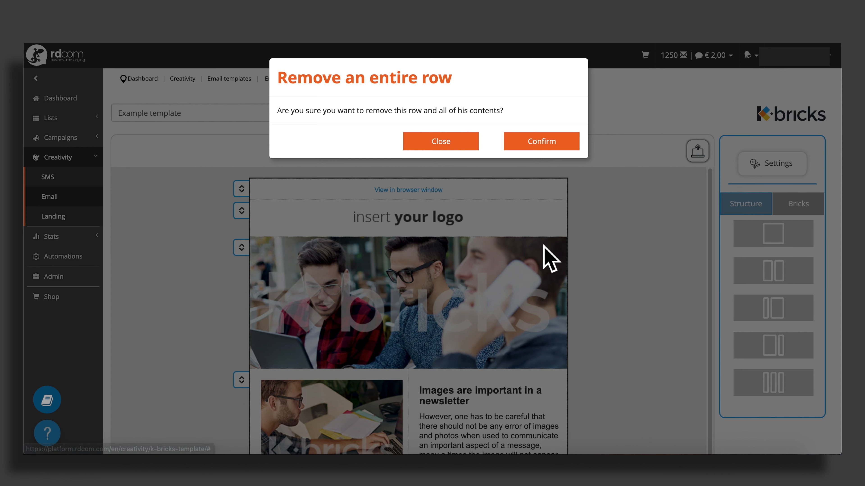
{"action": "left_click", "coordinate": [541, 142]}
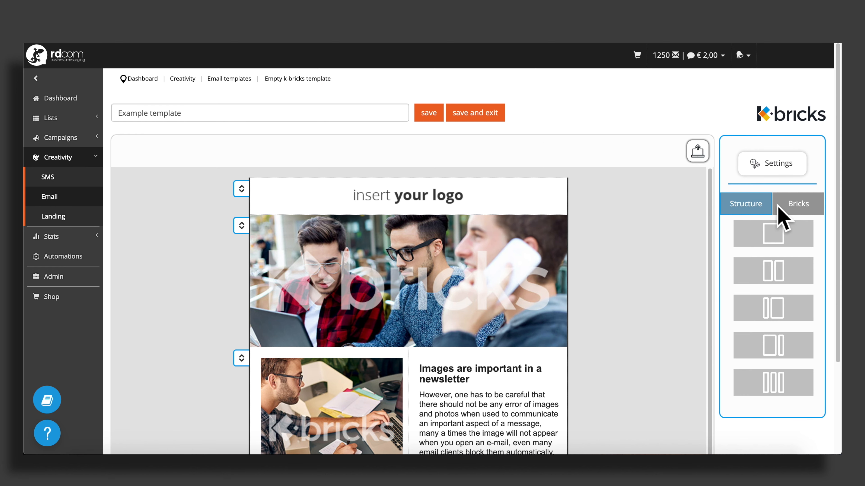
Step: Fill the first empty row with a text brick in the left column and an image brick above a social icons brick in the right column
{"action": "left_click", "coordinate": [800, 206]}
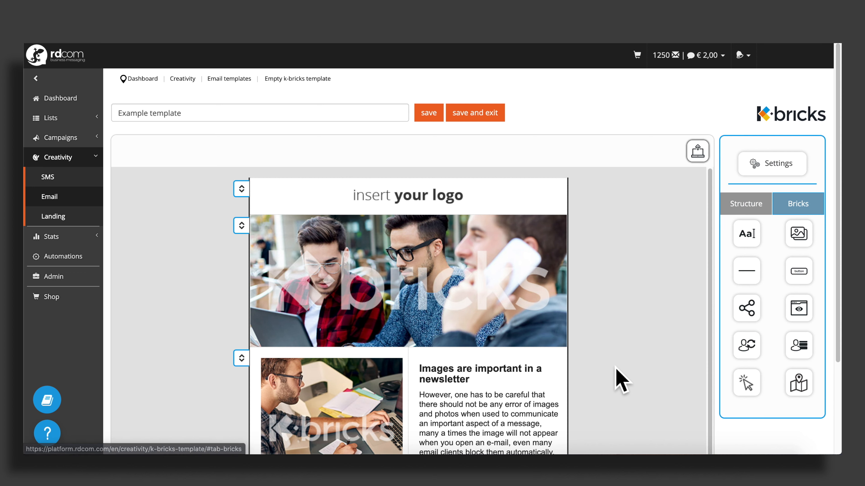
{"action": "scroll", "coordinate": [618, 378], "scroll_direction": "down", "scroll_amount": 3}
{"action": "scroll", "coordinate": [618, 378], "scroll_direction": "down", "scroll_amount": 5}
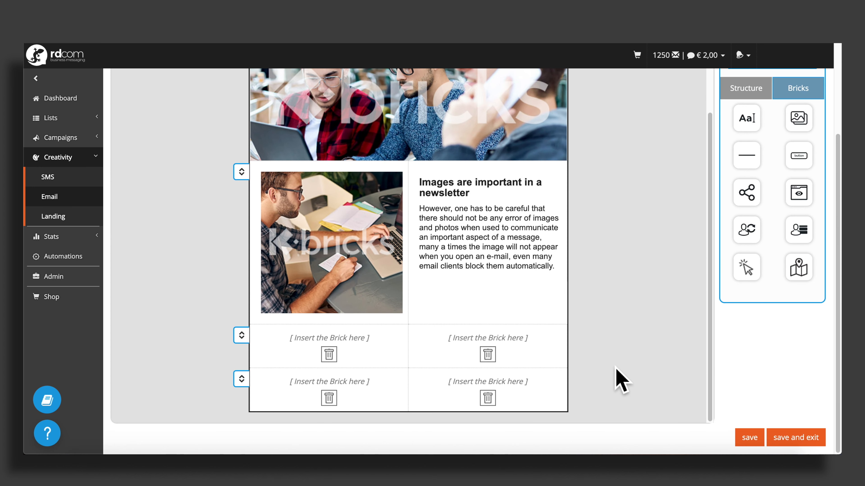
{"action": "left_click_drag", "start_coordinate": [745, 134], "coordinate": [340, 364]}
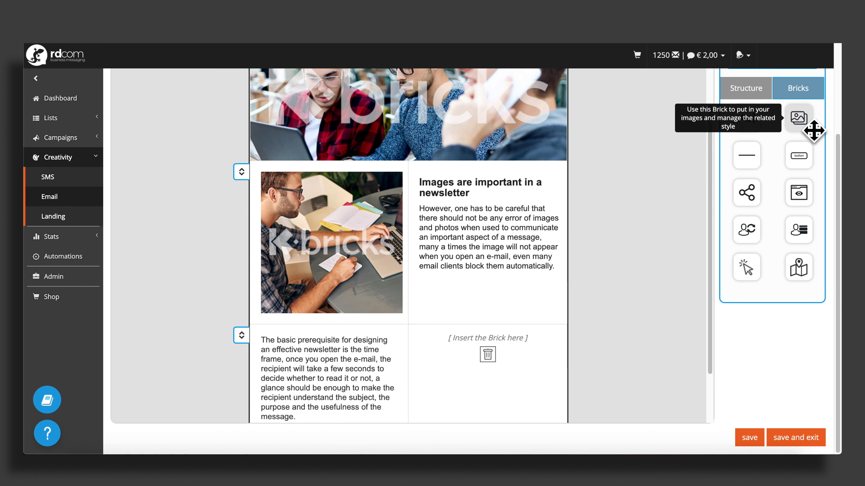
{"action": "left_click_drag", "start_coordinate": [812, 130], "coordinate": [503, 389]}
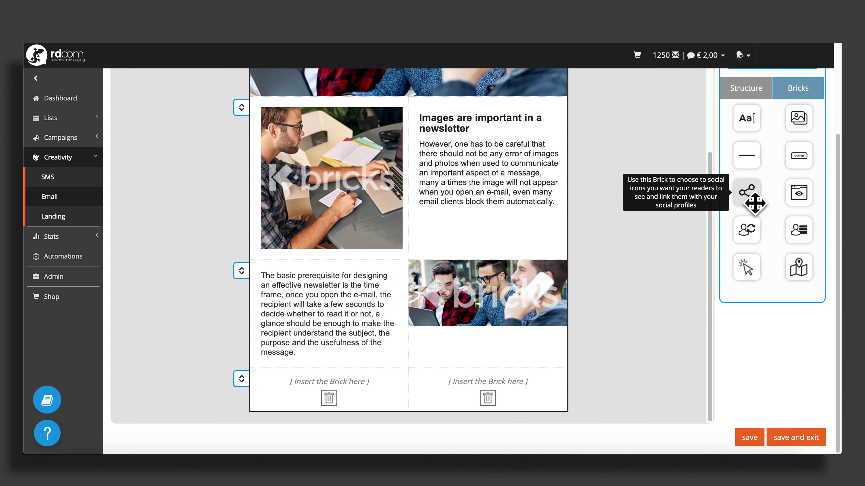
{"action": "left_click_drag", "start_coordinate": [755, 203], "coordinate": [521, 350]}
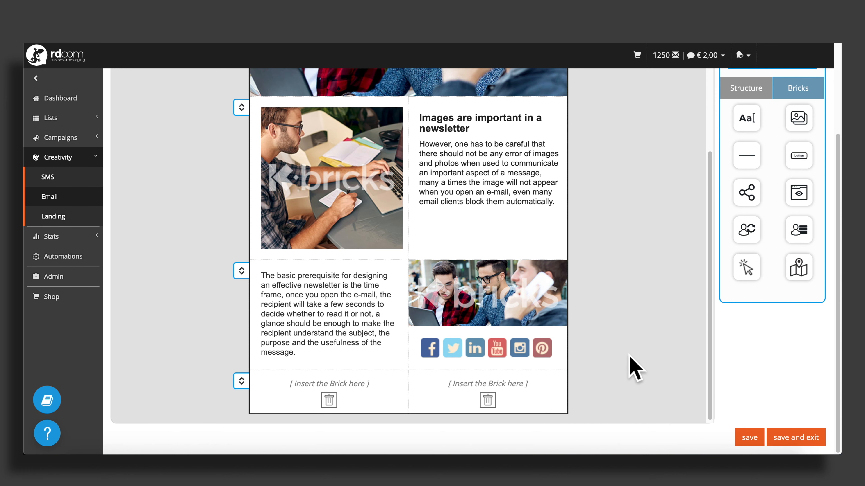
Step: Fill the bottom row with a contact-details brick reading "You are receiving this email because you subscibed to our newsletter" and an unsubscribe/preferences brick beside it
{"action": "left_click_drag", "start_coordinate": [803, 232], "coordinate": [359, 411]}
{"action": "left_click", "coordinate": [257, 392]}
{"action": "type", "text": "You are receiving this email because you subscibed to our newsletter"}
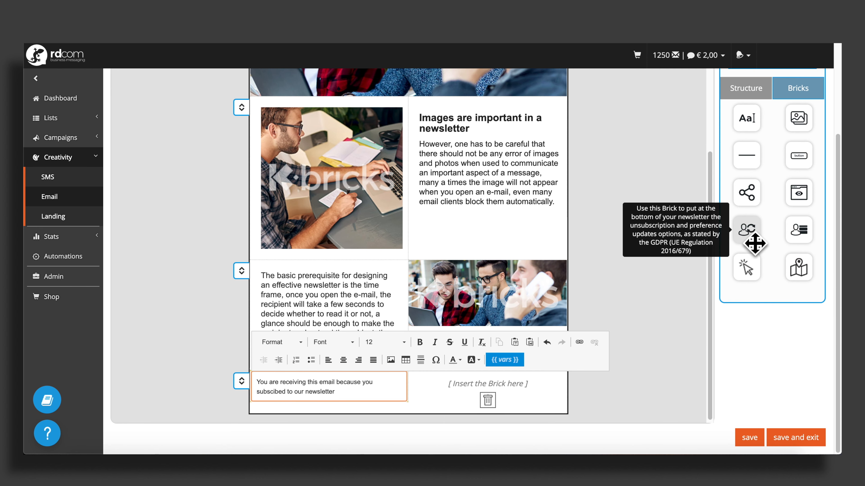
{"action": "left_click_drag", "start_coordinate": [755, 243], "coordinate": [518, 403]}
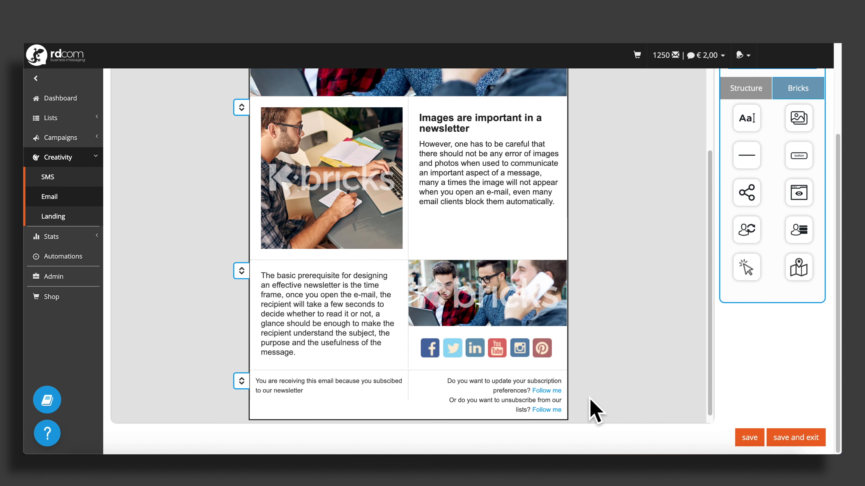
Step: Set the background color of the logo row to a dark grey in its row options
{"action": "scroll", "coordinate": [596, 412], "scroll_direction": "down", "scroll_amount": 1}
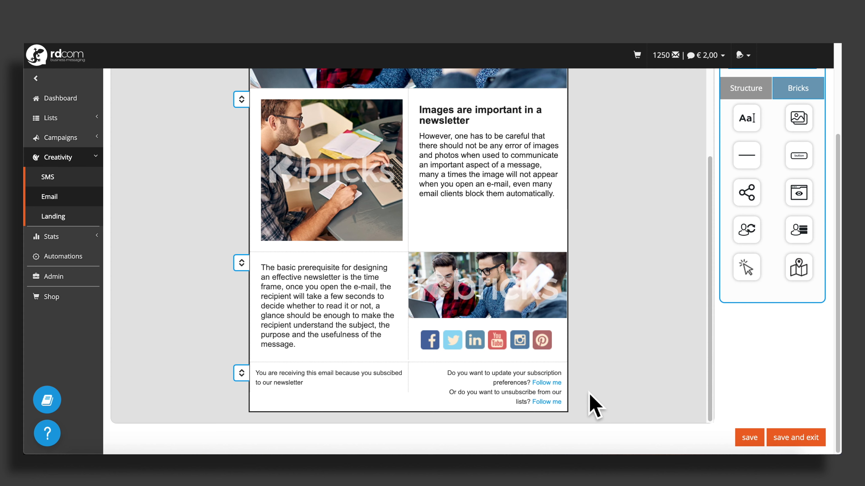
{"action": "scroll", "coordinate": [591, 396], "scroll_direction": "up", "scroll_amount": 5}
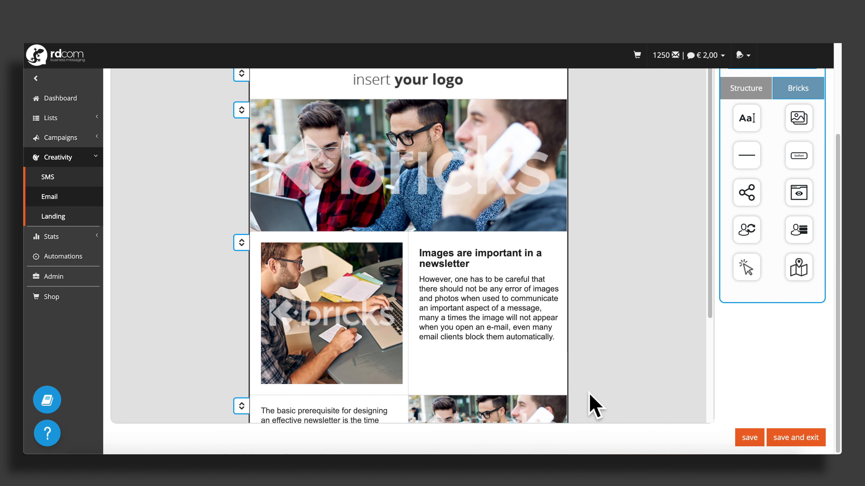
{"action": "scroll", "coordinate": [596, 412], "scroll_direction": "up", "scroll_amount": 3}
{"action": "mouse_move", "coordinate": [554, 184]}
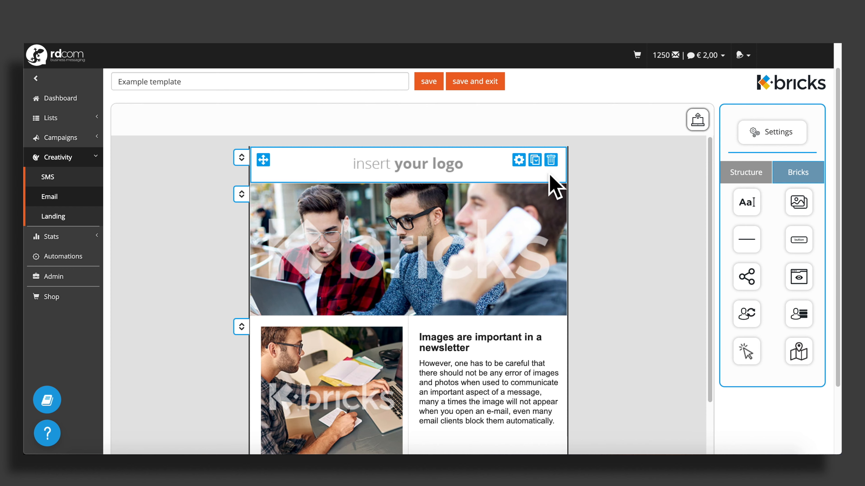
{"action": "left_click", "coordinate": [523, 165]}
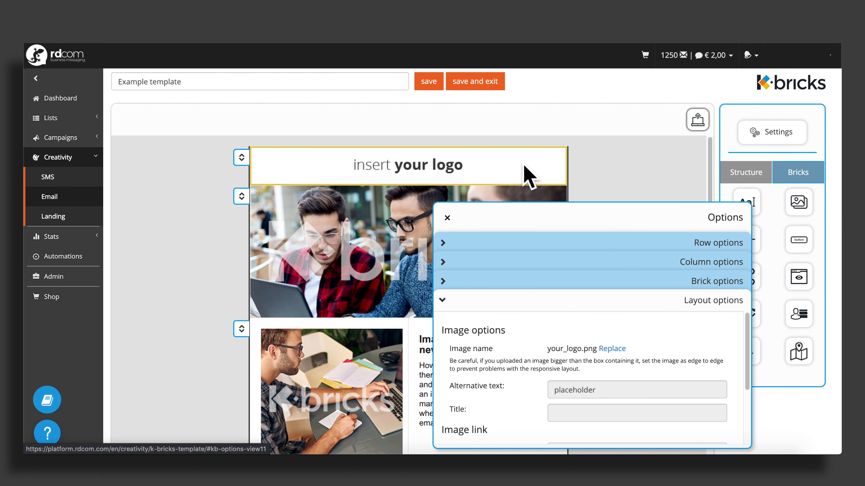
{"action": "left_click", "coordinate": [616, 243]}
{"action": "left_click", "coordinate": [580, 275]}
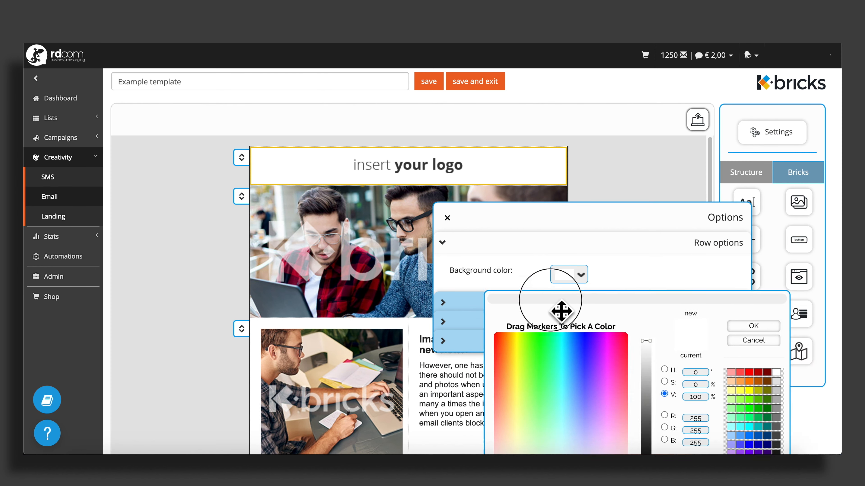
{"action": "left_click_drag", "start_coordinate": [561, 311], "coordinate": [491, 313]}
{"action": "left_click_drag", "start_coordinate": [579, 344], "coordinate": [588, 396]}
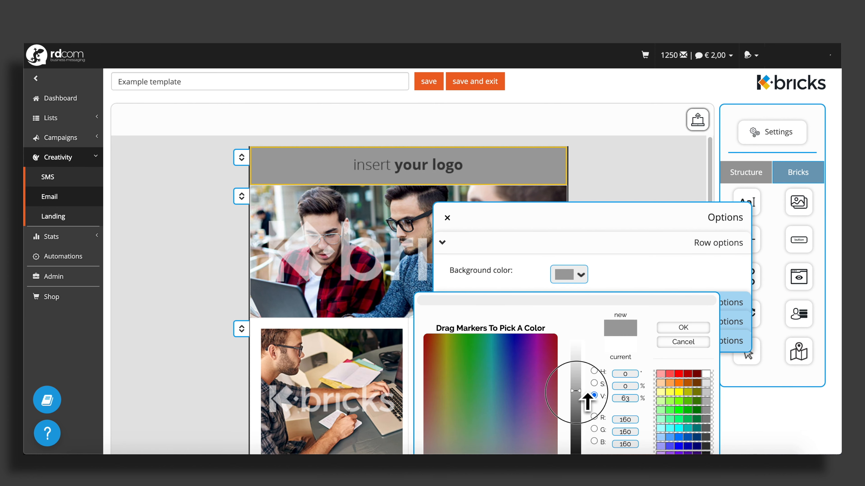
{"action": "left_click", "coordinate": [676, 328]}
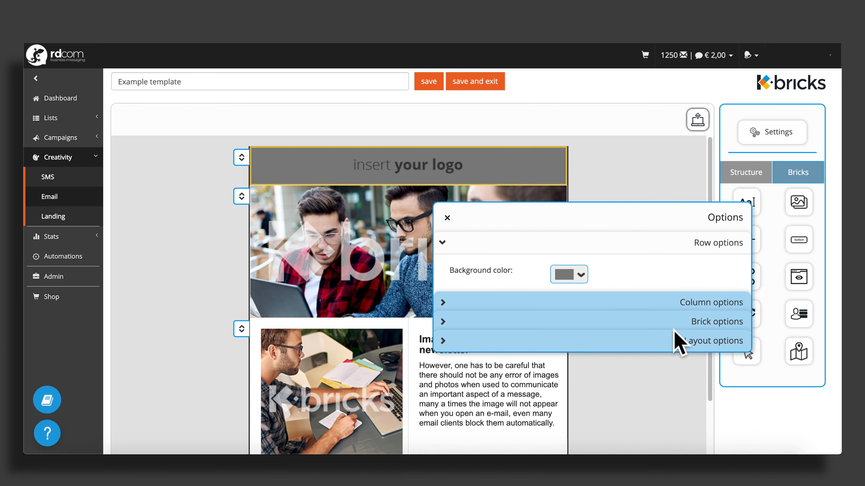
Step: Upload hotel.jpg, hotel3.jpg, hotel4.jpg and logo_hotel.png to the media area and replace the logo placeholder with logo_hotel.png
{"action": "left_click", "coordinate": [443, 342]}
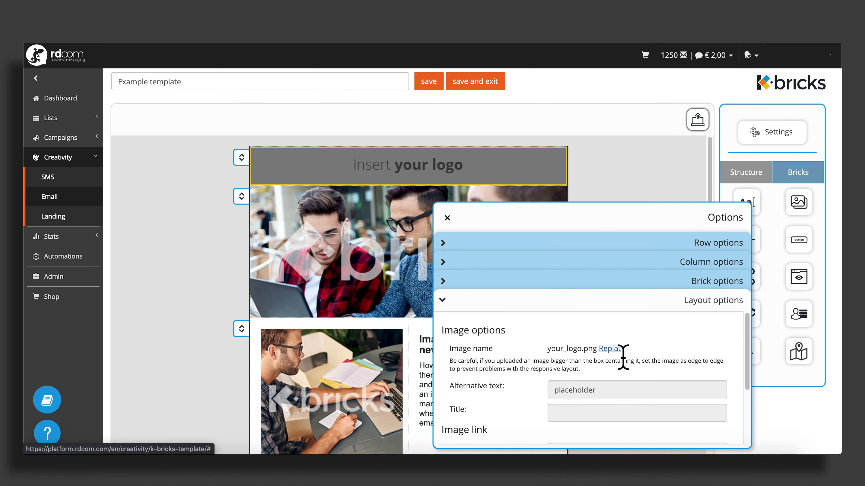
{"action": "left_click", "coordinate": [619, 348]}
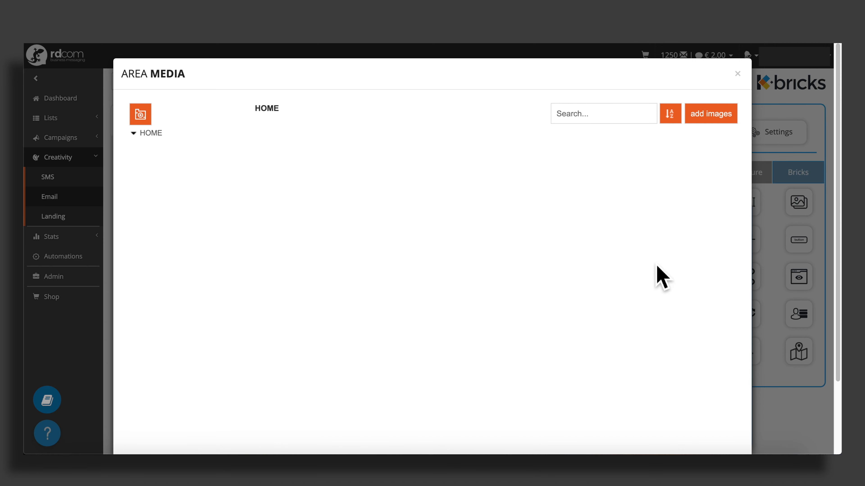
{"action": "left_click", "coordinate": [707, 117]}
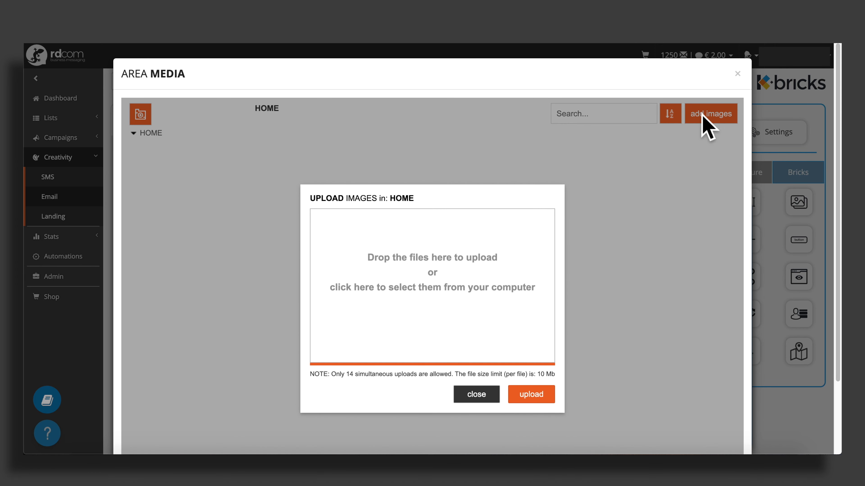
{"action": "left_click", "coordinate": [427, 288]}
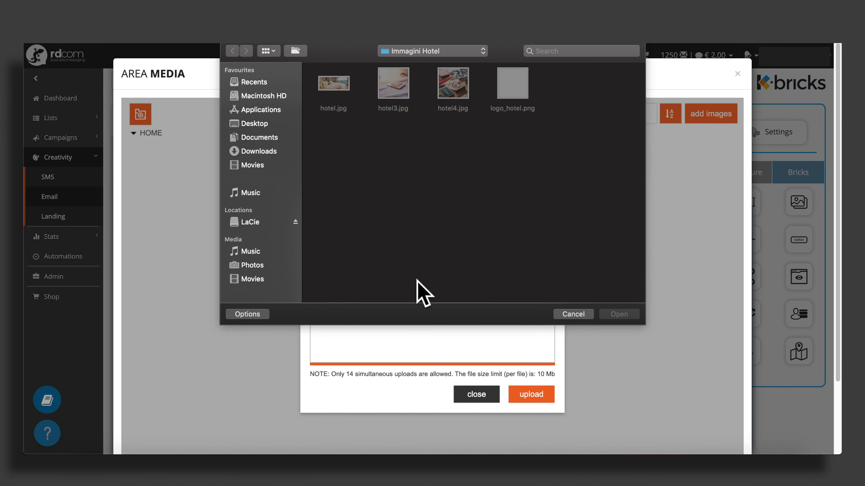
{"action": "left_click_drag", "start_coordinate": [561, 179], "coordinate": [335, 102]}
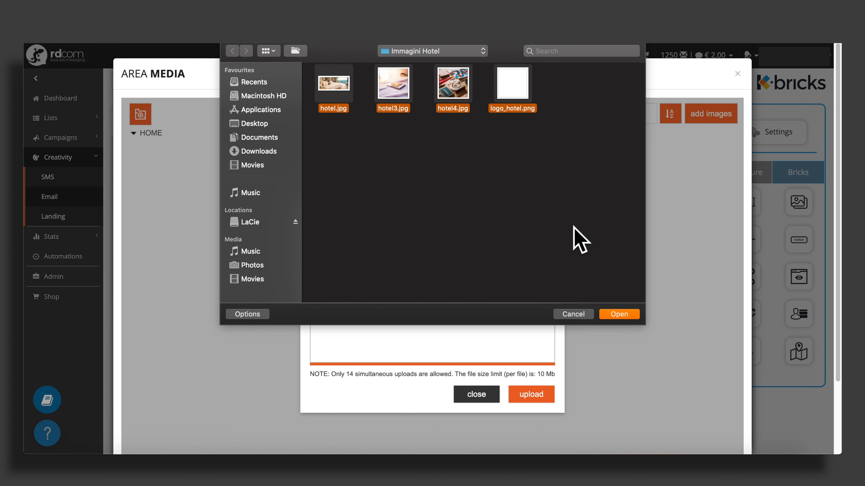
{"action": "left_click", "coordinate": [617, 314]}
{"action": "left_click", "coordinate": [545, 395]}
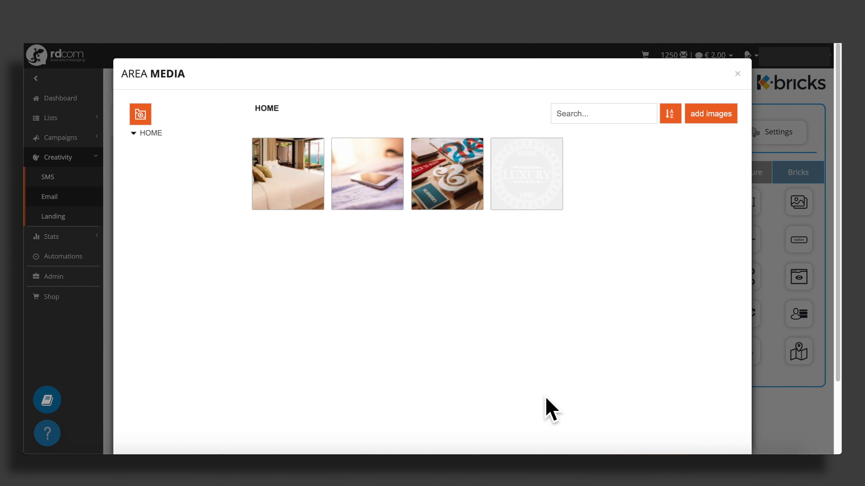
{"action": "left_click", "coordinate": [541, 196]}
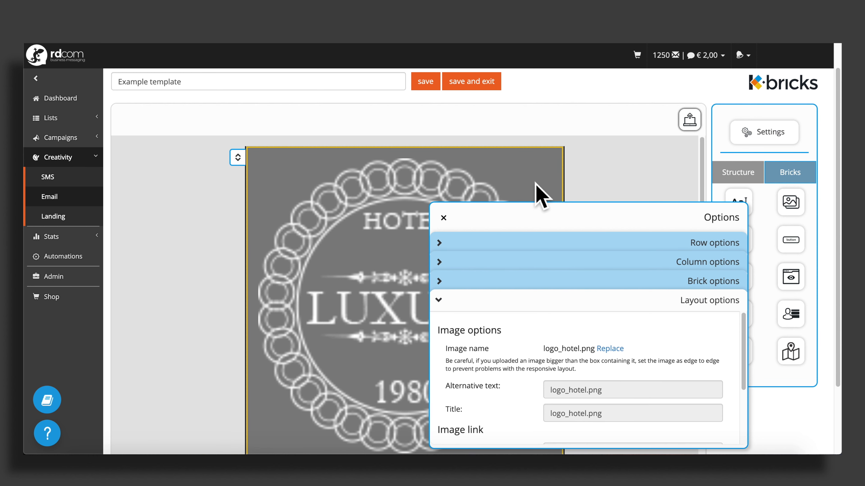
Step: Turn off the edge-to-edge setting for the logo image and align it to the center of its row
{"action": "left_click", "coordinate": [443, 218]}
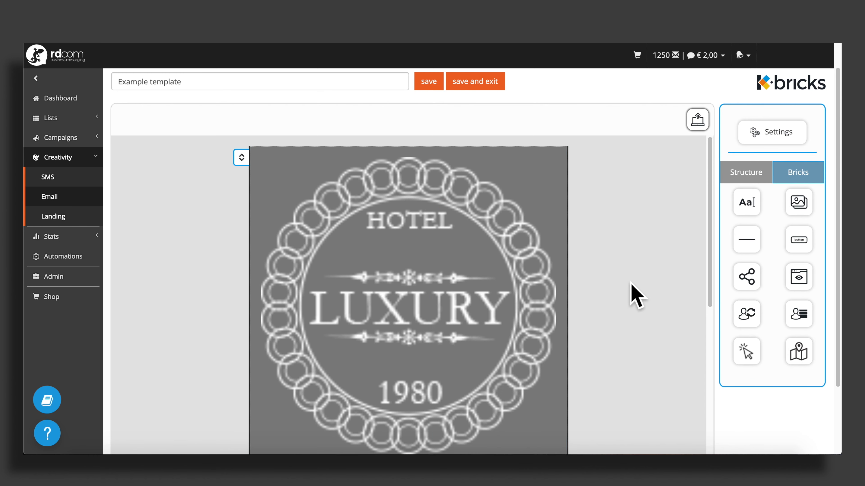
{"action": "scroll", "coordinate": [637, 295], "scroll_direction": "down", "scroll_amount": 3}
{"action": "scroll", "coordinate": [637, 295], "scroll_direction": "up", "scroll_amount": 3}
{"action": "left_click", "coordinate": [525, 175]}
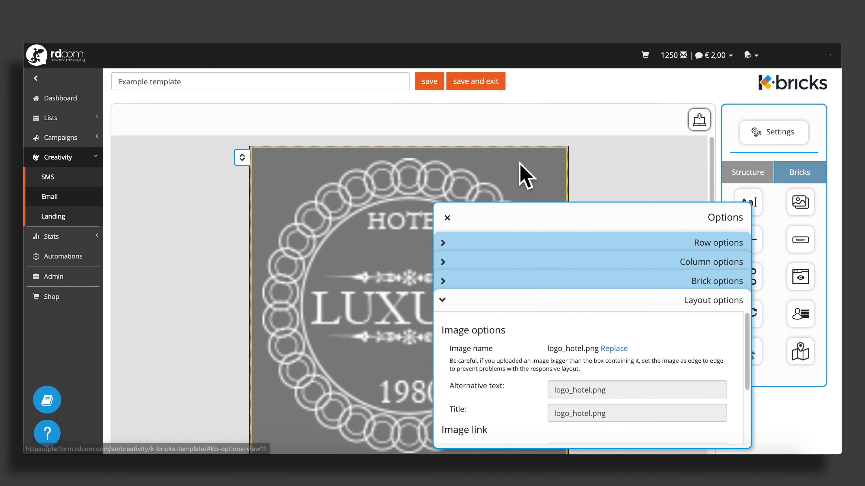
{"action": "scroll", "coordinate": [526, 426], "scroll_direction": "down", "scroll_amount": 3}
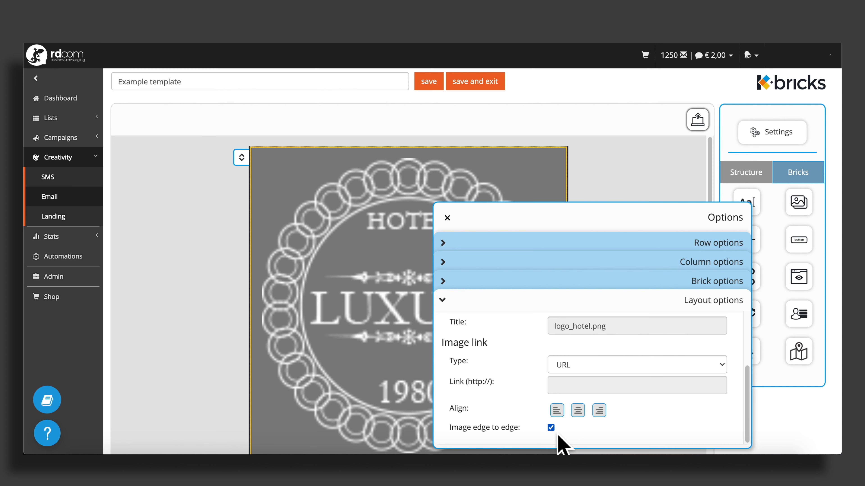
{"action": "left_click", "coordinate": [552, 429]}
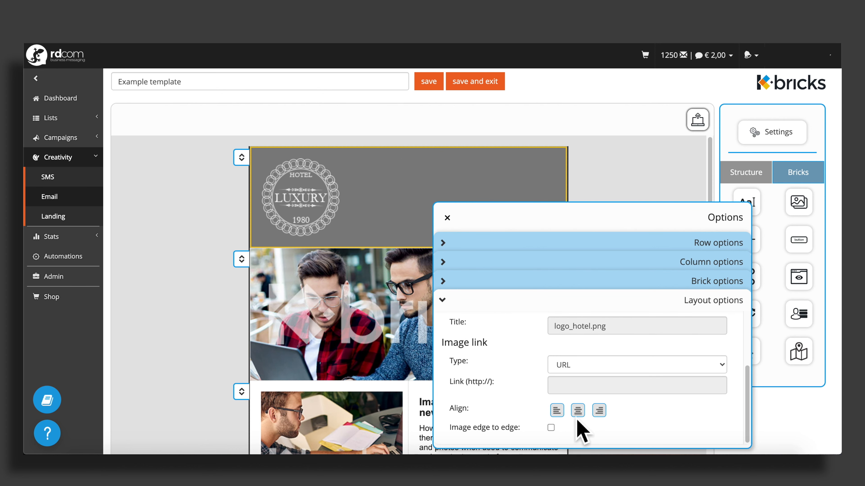
{"action": "left_click", "coordinate": [583, 417]}
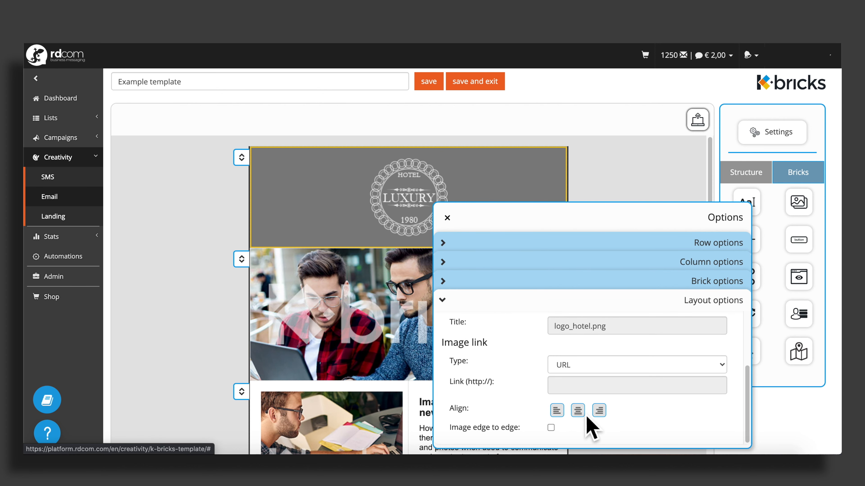
{"action": "left_click", "coordinate": [449, 219]}
Step: Replace the full-width image below the logo with the bedroom picture hotel.jpg from the media area
{"action": "left_click", "coordinate": [522, 266]}
{"action": "scroll", "coordinate": [633, 361], "scroll_direction": "up", "scroll_amount": 3}
{"action": "left_click", "coordinate": [634, 352]}
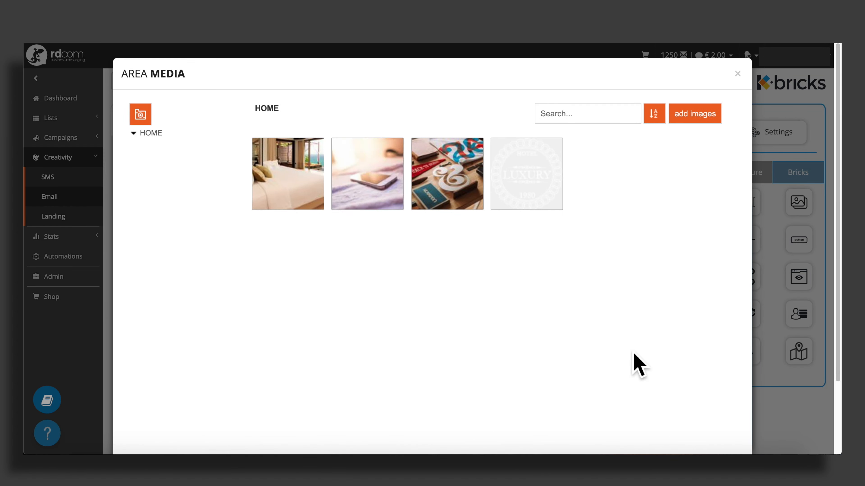
{"action": "left_click", "coordinate": [300, 190]}
{"action": "left_click", "coordinate": [448, 218]}
Step: Replace the image beside the "Images are important in a newsletter" text with hotel3.jpg from the media area
{"action": "scroll", "coordinate": [471, 304], "scroll_direction": "down", "scroll_amount": 3}
{"action": "left_click", "coordinate": [353, 290]}
{"action": "left_click", "coordinate": [629, 350]}
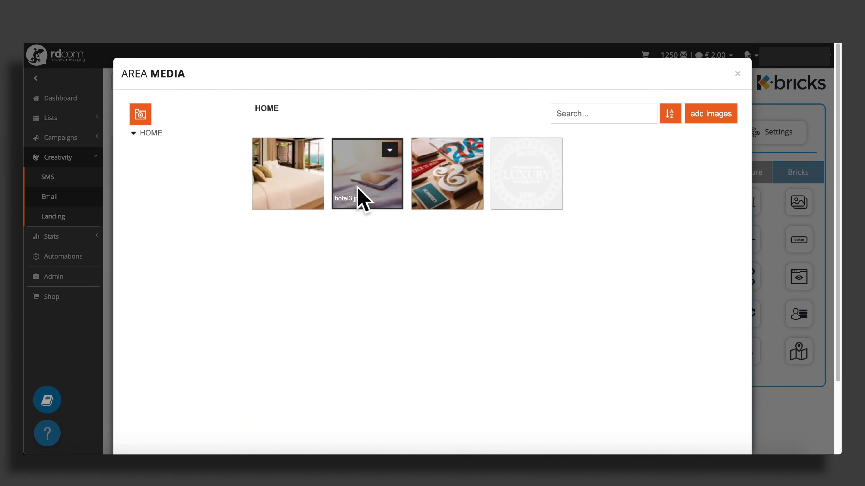
{"action": "left_click", "coordinate": [356, 186]}
{"action": "left_click", "coordinate": [444, 219]}
Step: Replace the image above the social icons with hotel4.jpg from the media area
{"action": "scroll", "coordinate": [444, 219], "scroll_direction": "down", "scroll_amount": 3}
{"action": "left_click", "coordinate": [521, 353]}
{"action": "scroll", "coordinate": [521, 357], "scroll_direction": "up", "scroll_amount": 1}
{"action": "left_click", "coordinate": [623, 333]}
{"action": "left_click", "coordinate": [446, 161]}
{"action": "left_click", "coordinate": [444, 219]}
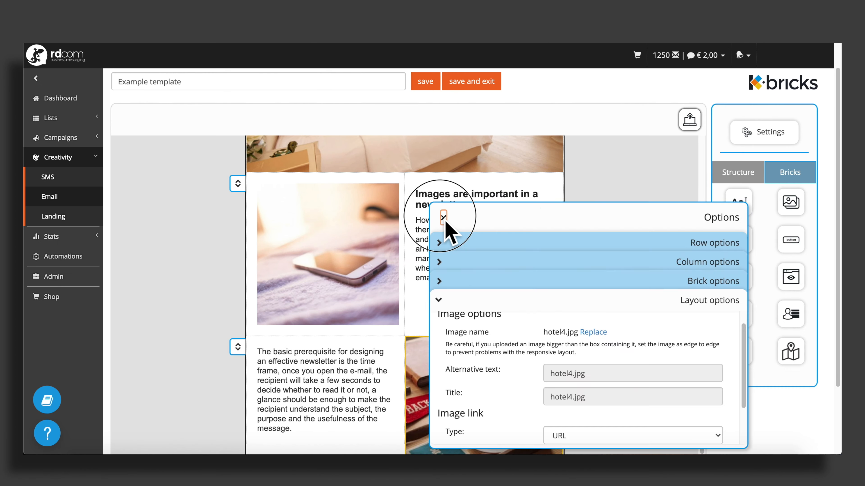
Step: Open the "Images are important in a newsletter" text brick to view its formatting tools, and leave it unedited
{"action": "scroll", "coordinate": [631, 366], "scroll_direction": "down", "scroll_amount": 3}
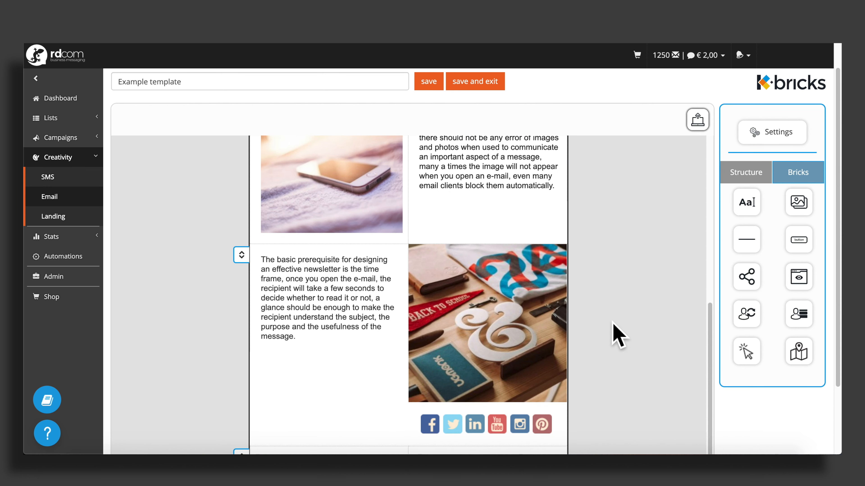
{"action": "scroll", "coordinate": [616, 327], "scroll_direction": "up", "scroll_amount": 3}
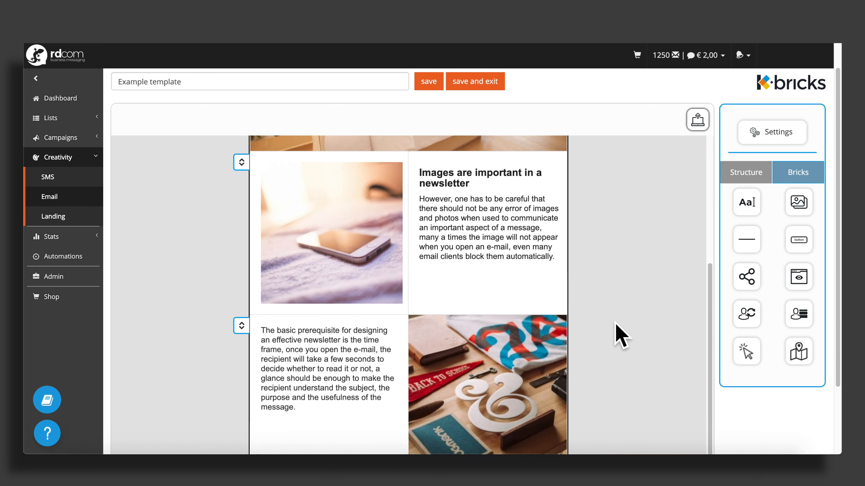
{"action": "mouse_move", "coordinate": [554, 263]}
{"action": "left_click", "coordinate": [505, 240]}
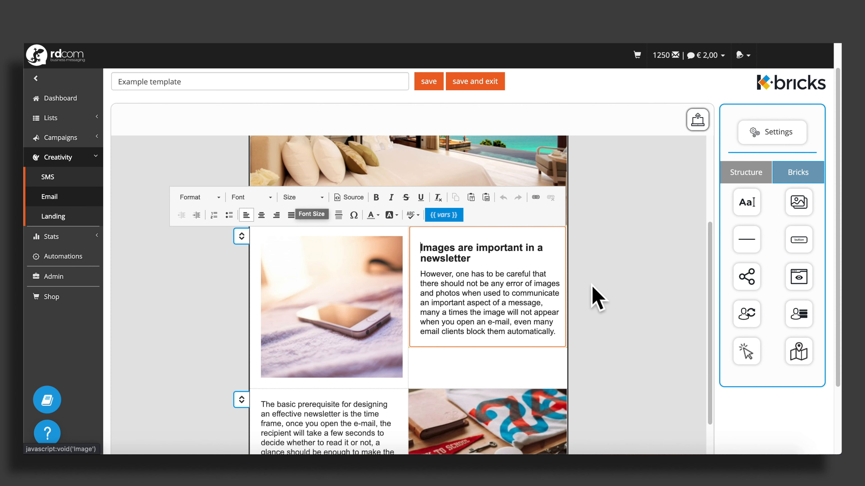
{"action": "left_click", "coordinate": [643, 287]}
Step: Change the social icons brick to the round colored icon style in its layout options
{"action": "scroll", "coordinate": [643, 286], "scroll_direction": "down", "scroll_amount": 6}
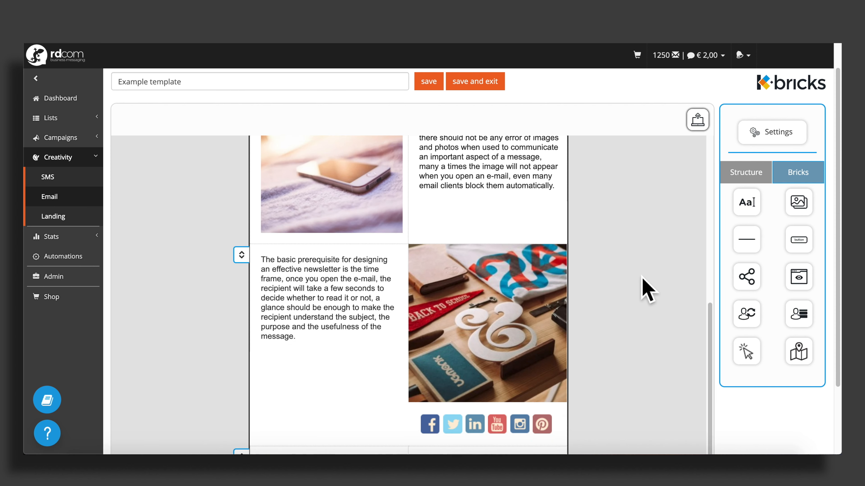
{"action": "mouse_move", "coordinate": [538, 351]}
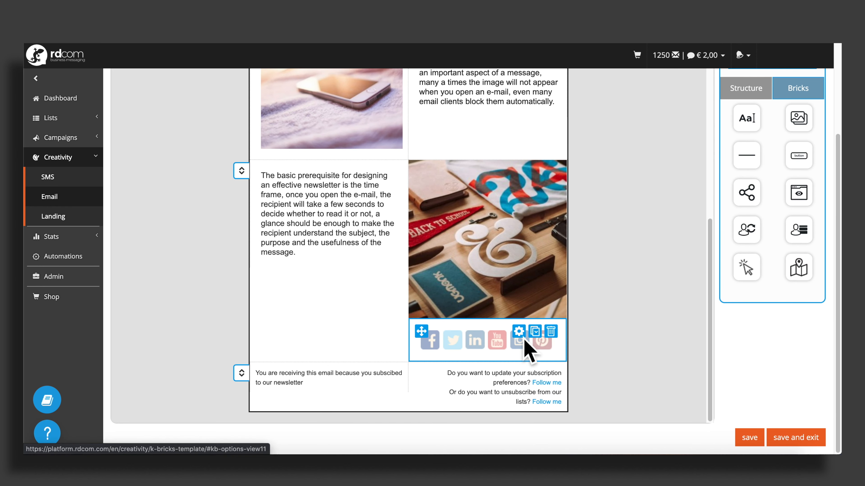
{"action": "left_click", "coordinate": [521, 335]}
{"action": "left_click_drag", "start_coordinate": [555, 225], "coordinate": [620, 110]}
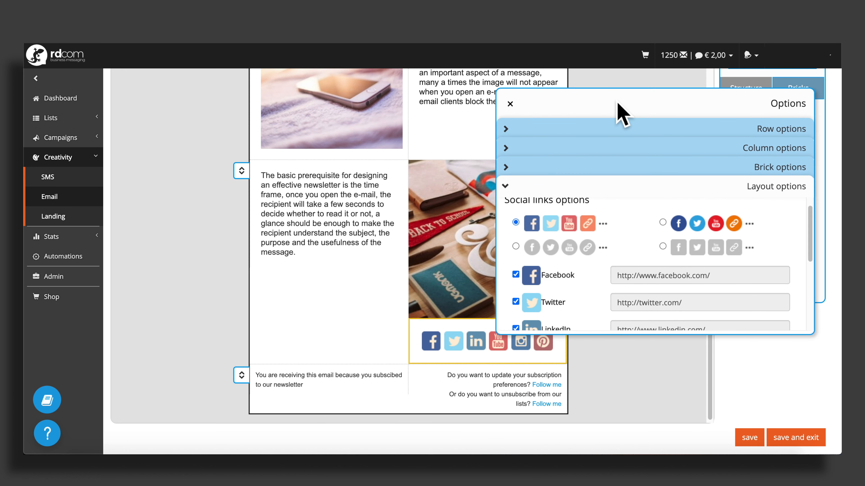
{"action": "left_click", "coordinate": [664, 223]}
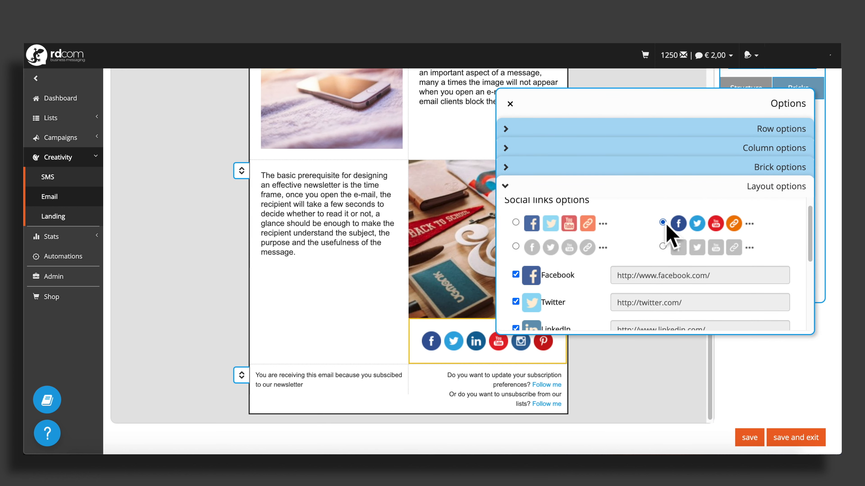
Step: Disable the Twitter and Pinterest links in the social icons brick and close its options
{"action": "scroll", "coordinate": [604, 289], "scroll_direction": "down", "scroll_amount": 2}
{"action": "left_click", "coordinate": [516, 242]}
{"action": "scroll", "coordinate": [525, 248], "scroll_direction": "down", "scroll_amount": 1}
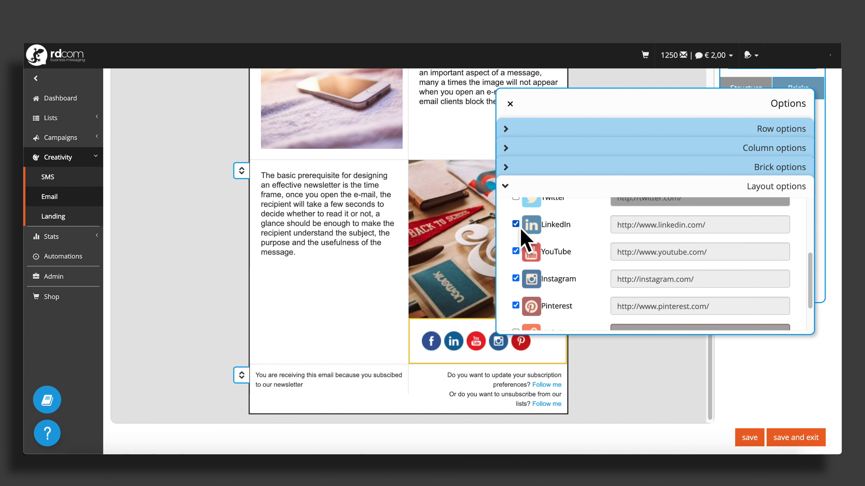
{"action": "left_click", "coordinate": [515, 305]}
{"action": "scroll", "coordinate": [530, 313], "scroll_direction": "down", "scroll_amount": 1}
{"action": "scroll", "coordinate": [524, 314], "scroll_direction": "up", "scroll_amount": 3}
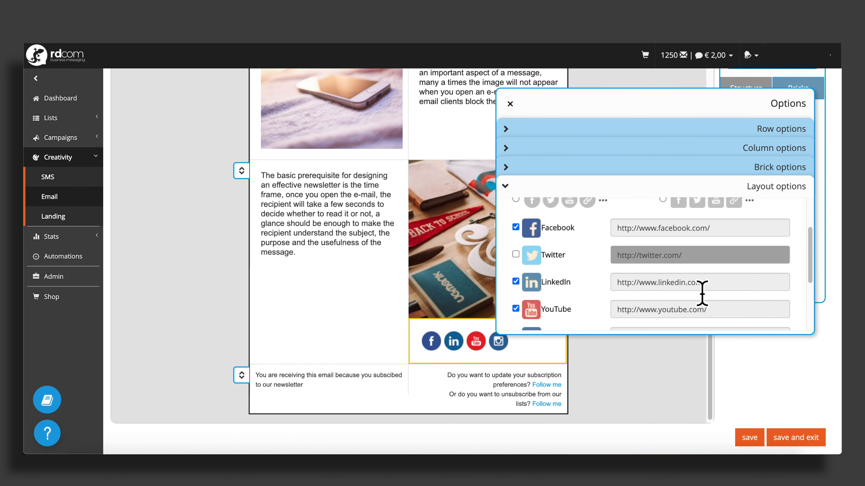
{"action": "left_click", "coordinate": [654, 372]}
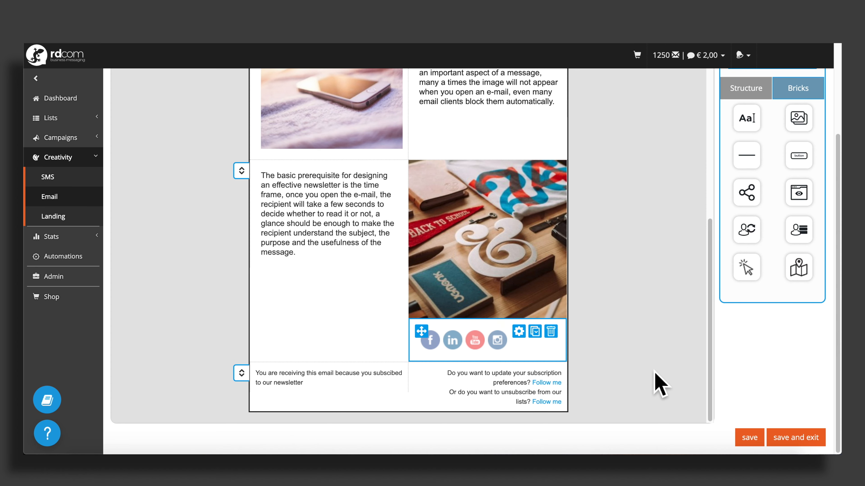
Step: Open the email preview from the testing tools, examine the template across the email clients and devices, and minimize it
{"action": "scroll", "coordinate": [655, 371], "scroll_direction": "up", "scroll_amount": 10}
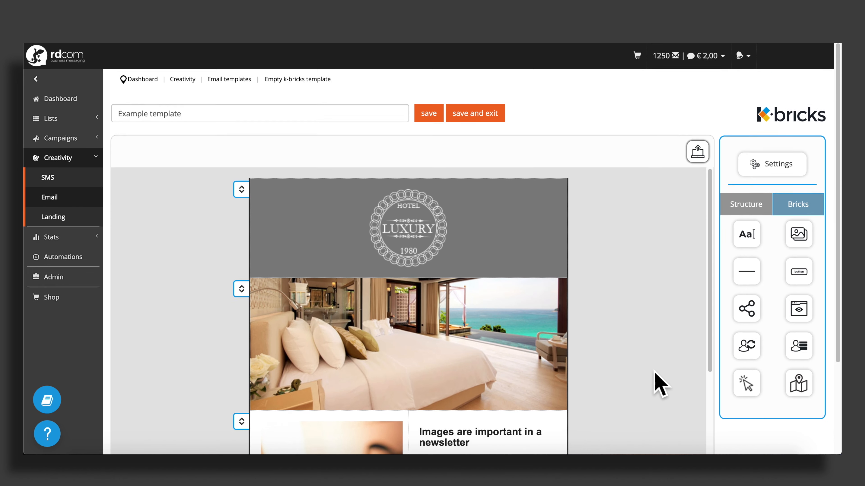
{"action": "left_click", "coordinate": [697, 153]}
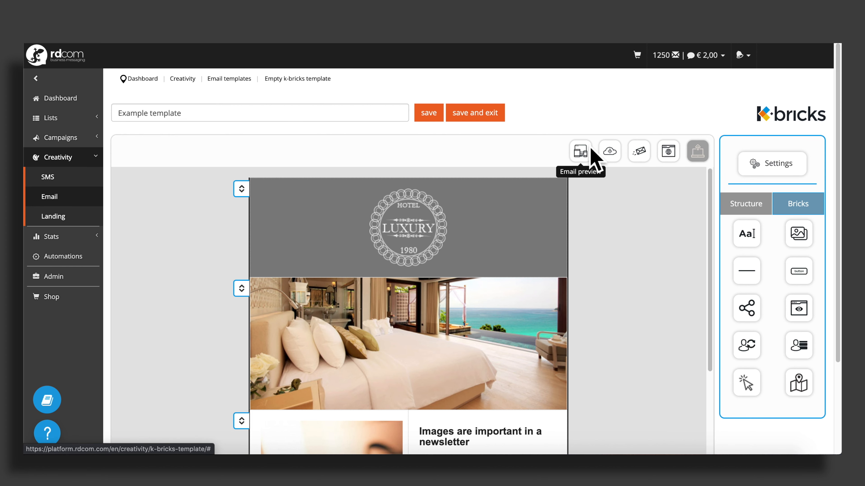
{"action": "left_click", "coordinate": [591, 150]}
{"action": "scroll", "coordinate": [628, 396], "scroll_direction": "down", "scroll_amount": 2}
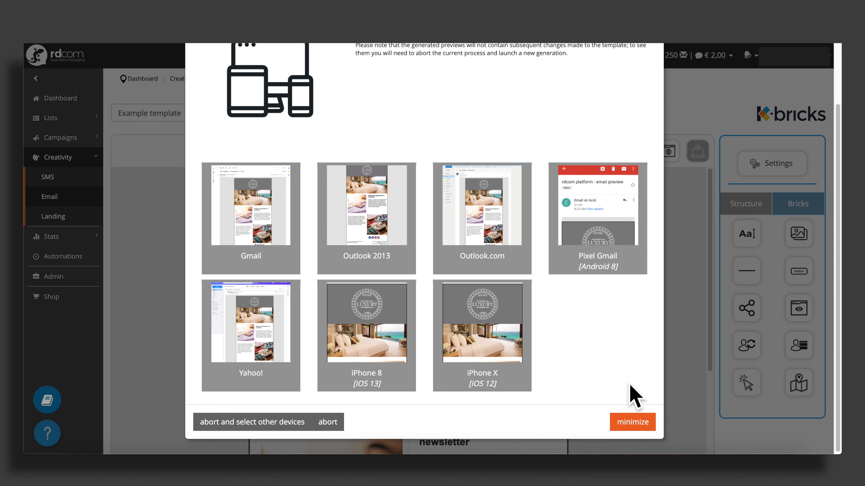
{"action": "left_click", "coordinate": [642, 424]}
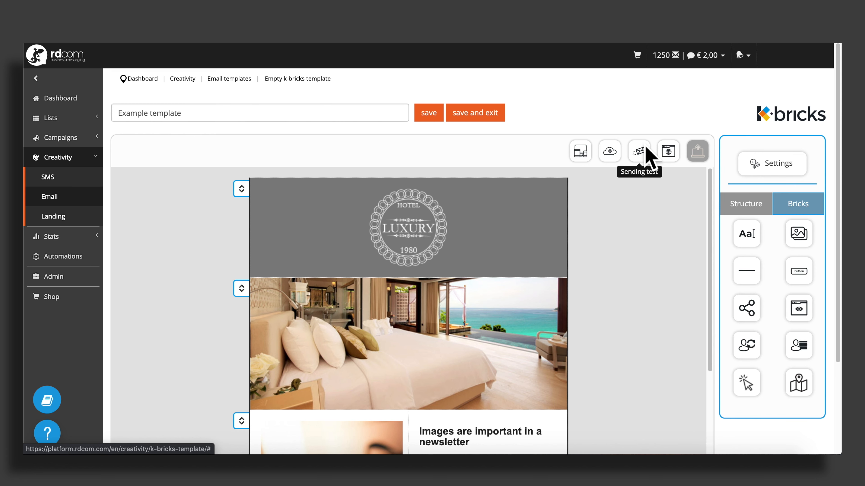
Step: View the template in the browser preview, then return to the editor and collapse the testing tools
{"action": "left_click", "coordinate": [670, 153]}
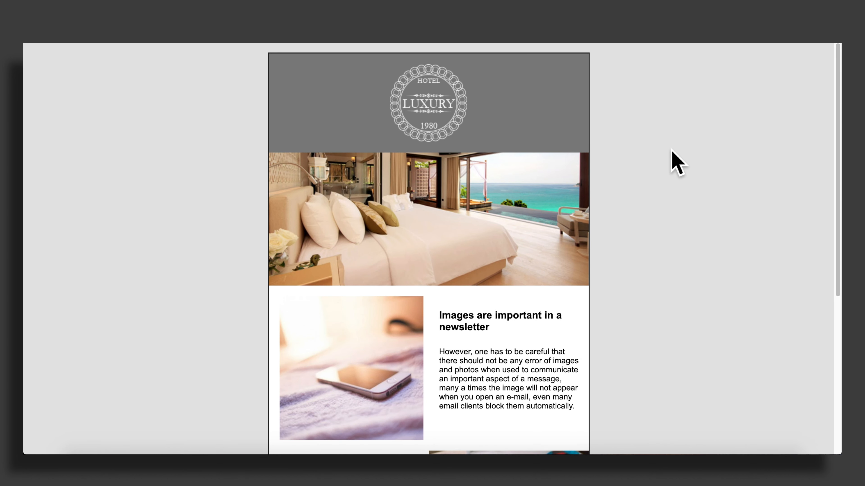
{"action": "key", "text": "super+w"}
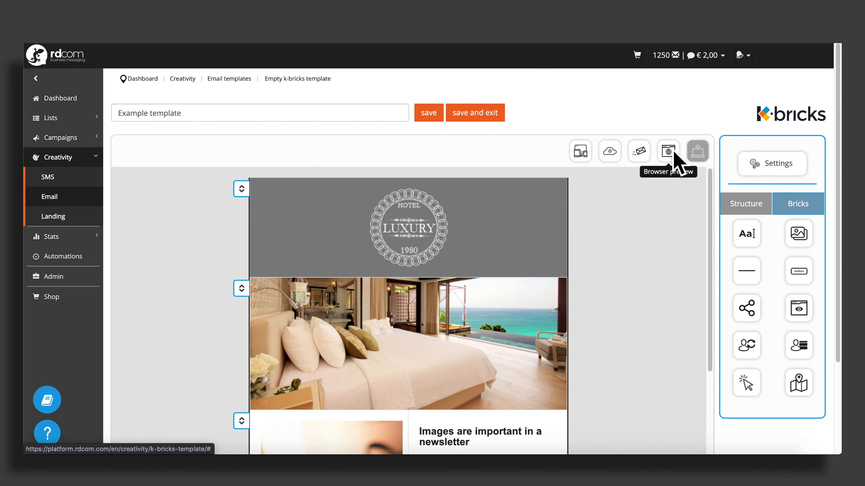
{"action": "left_click", "coordinate": [704, 152]}
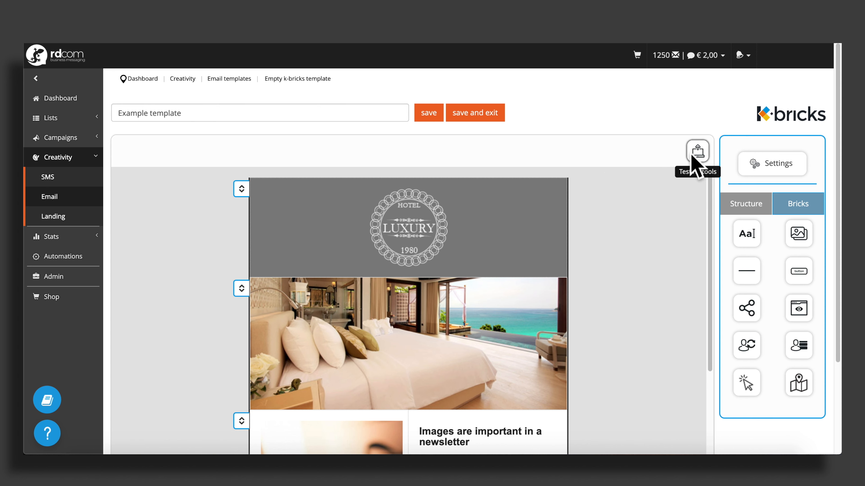
Step: Save the newsletter template and exit the editor
{"action": "left_click", "coordinate": [492, 116]}
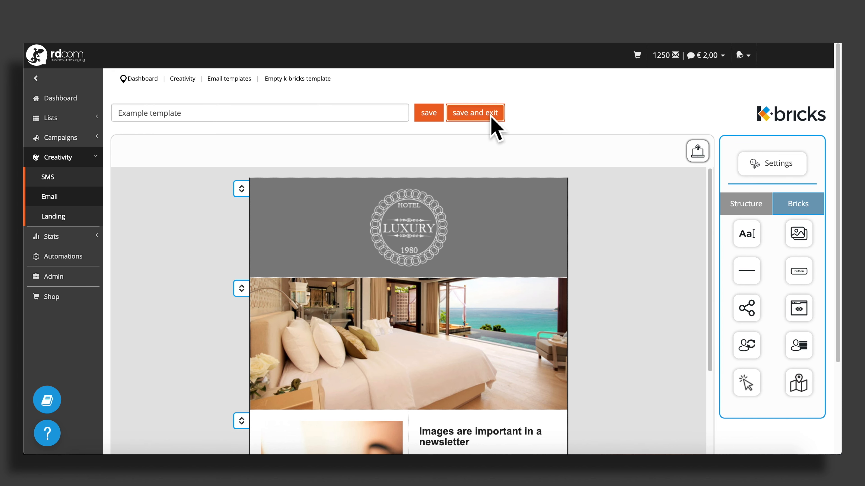